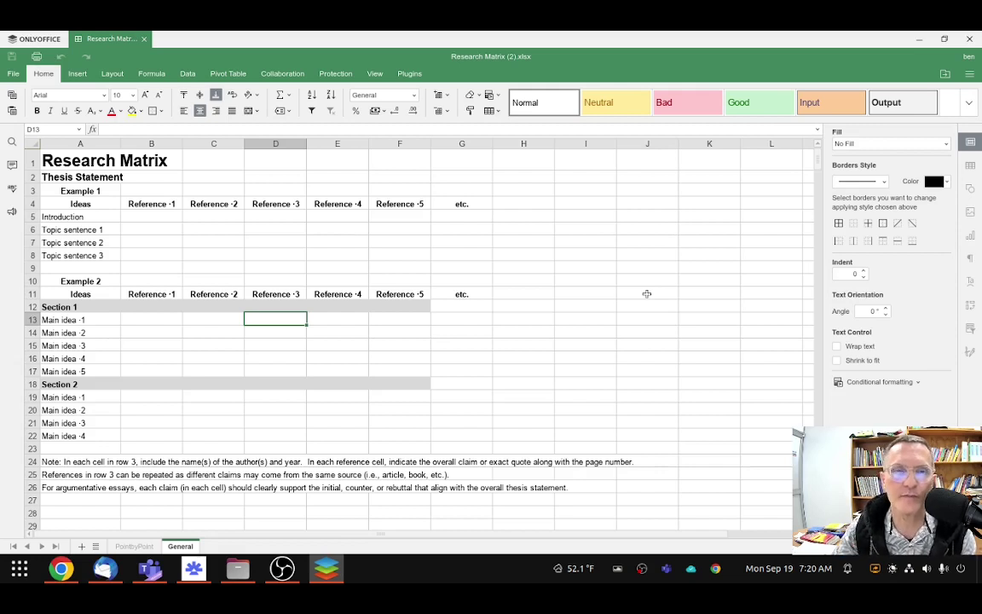
# Select the Research Matrix's Example 1 block, then pick the Topic sentence 1 cell
pyautogui.click(55, 160)
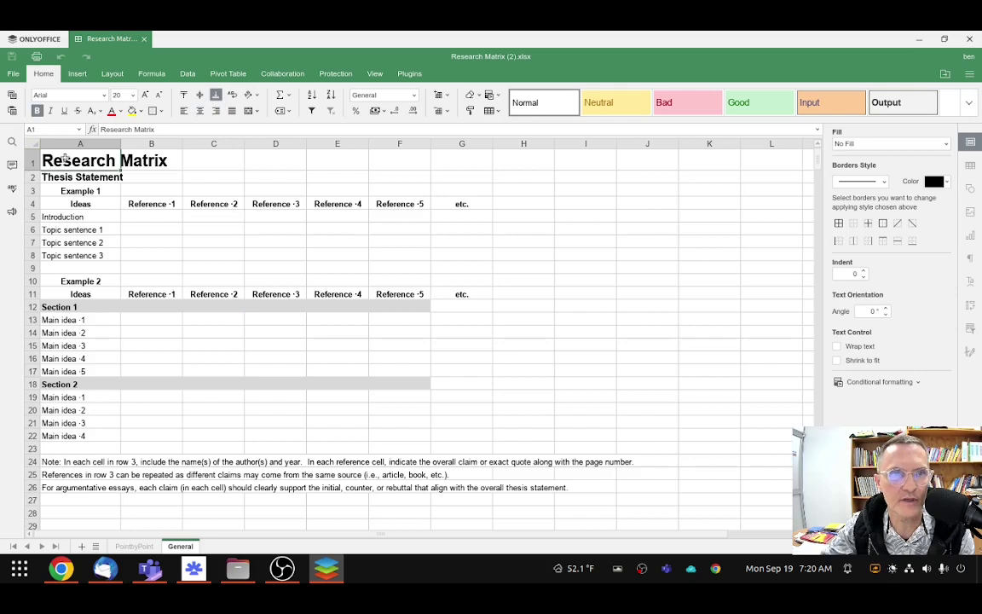
pyautogui.moveTo(56, 160); pyautogui.dragTo(490, 259)
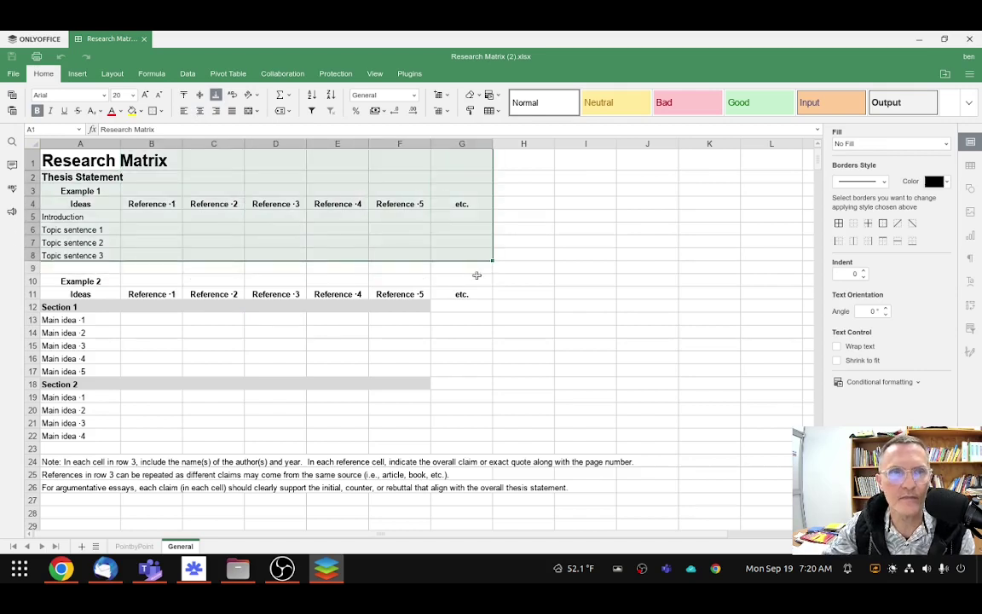
pyautogui.click(208, 254)
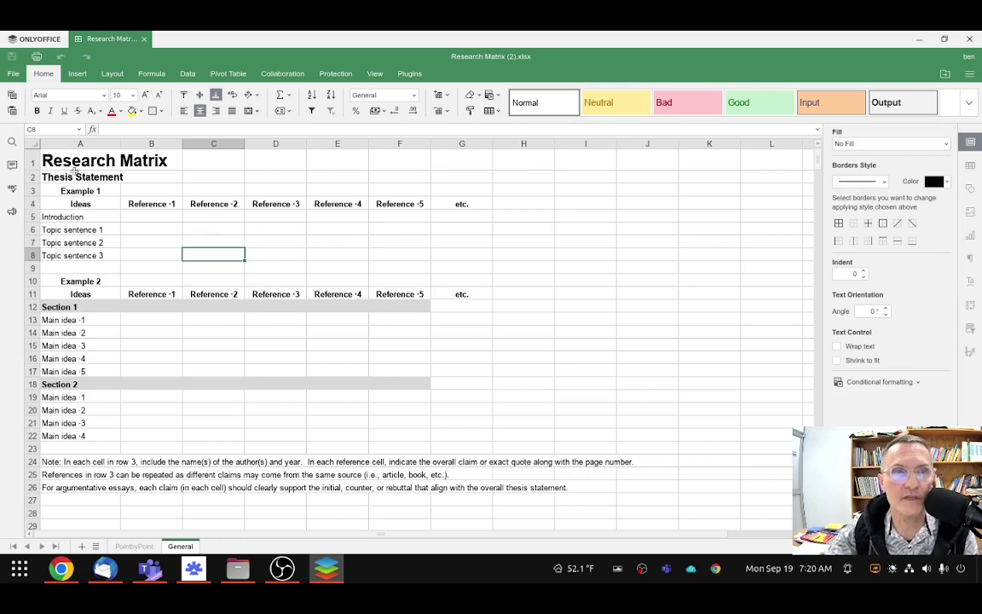
pyautogui.click(57, 229)
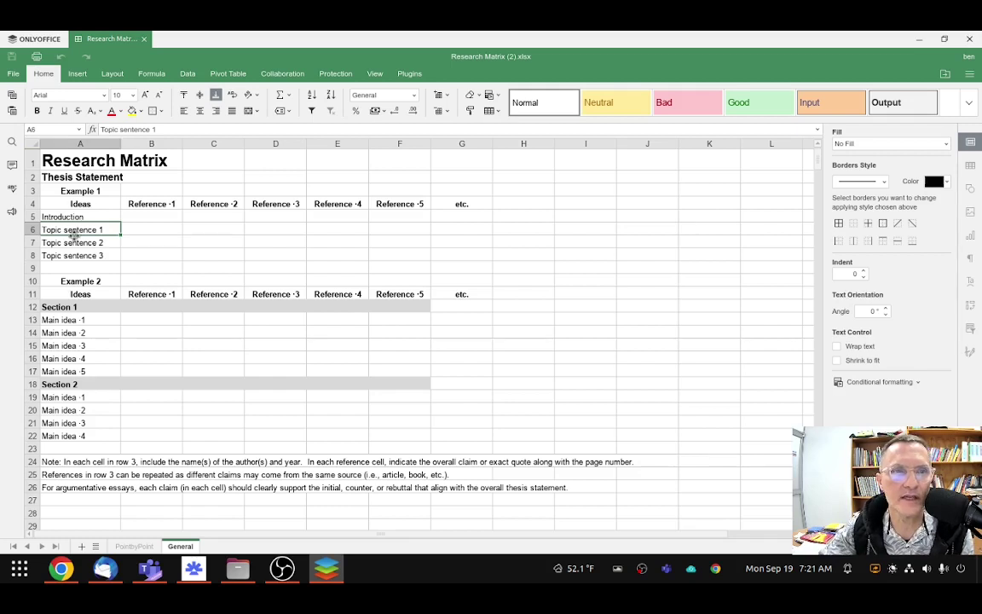
# Widen the Ideas column A in two drags and select the three topic sentence cells
pyautogui.moveTo(121, 141); pyautogui.dragTo(156, 142)
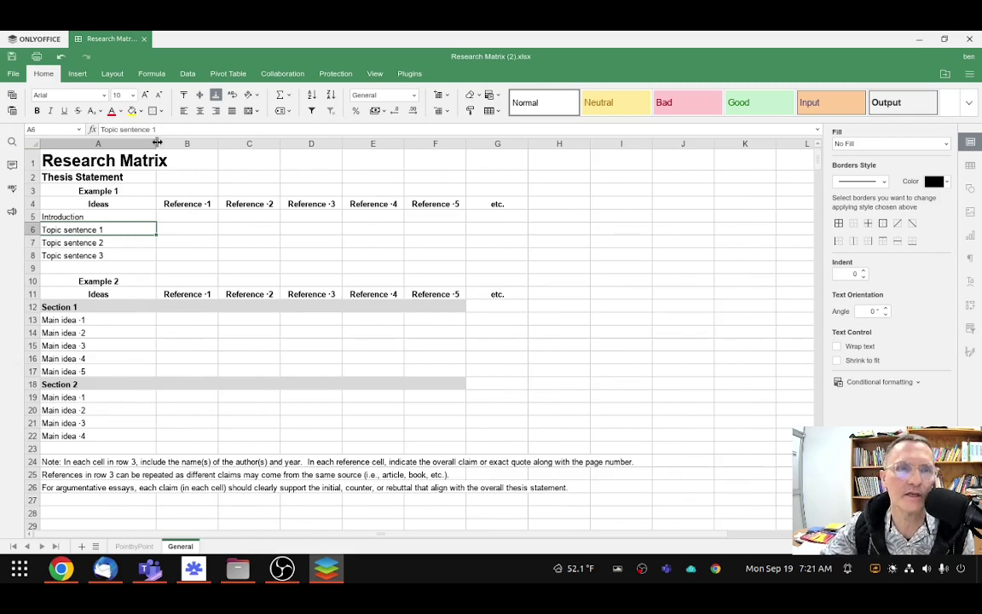
pyautogui.moveTo(156, 142); pyautogui.dragTo(178, 142)
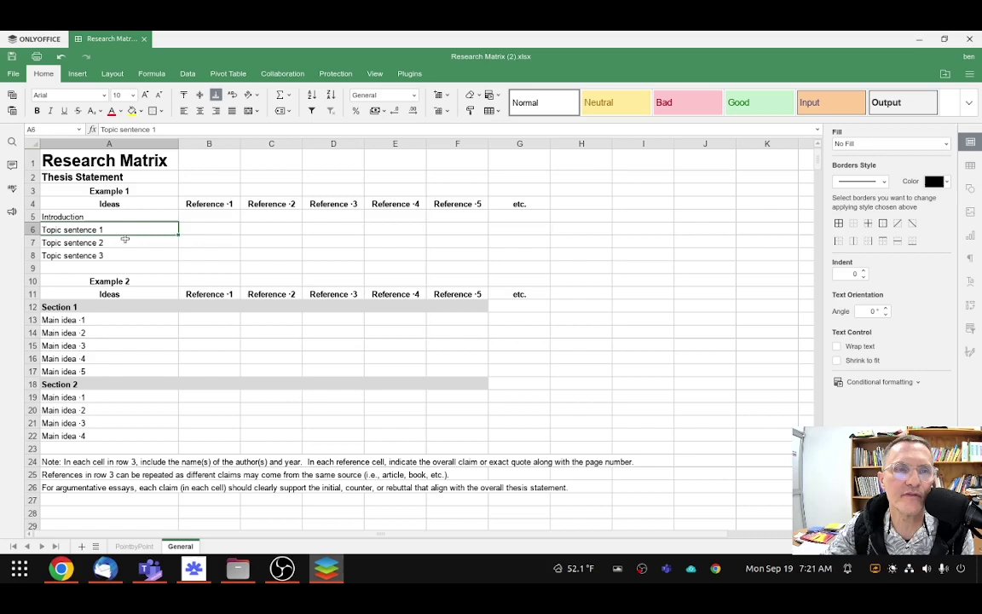
pyautogui.moveTo(123, 230); pyautogui.dragTo(125, 253)
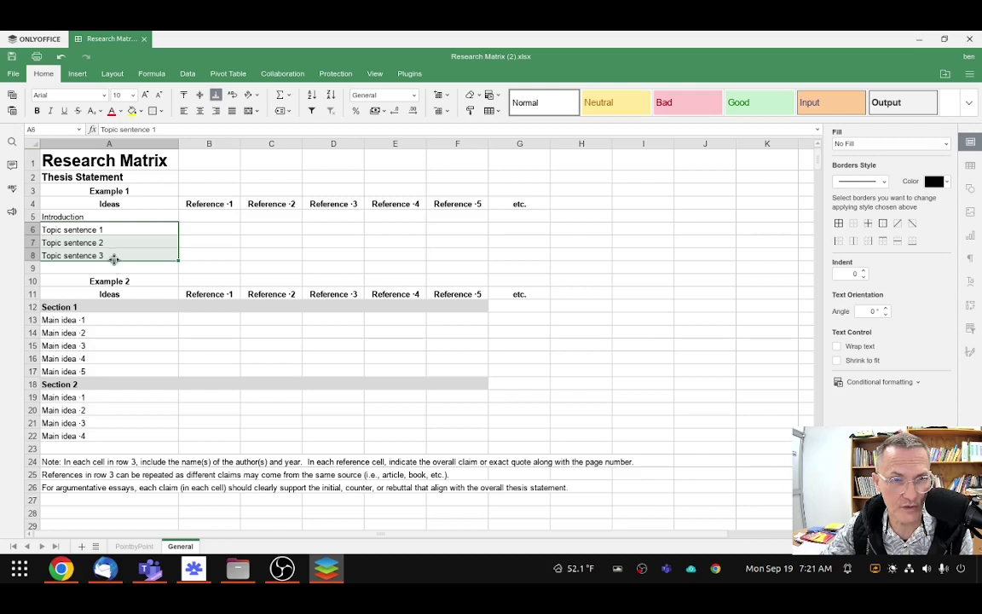
# Enter '(Ellis, 2012)' in cell B6 under Reference 1 beside Topic sentence 1
pyautogui.click(113, 255)
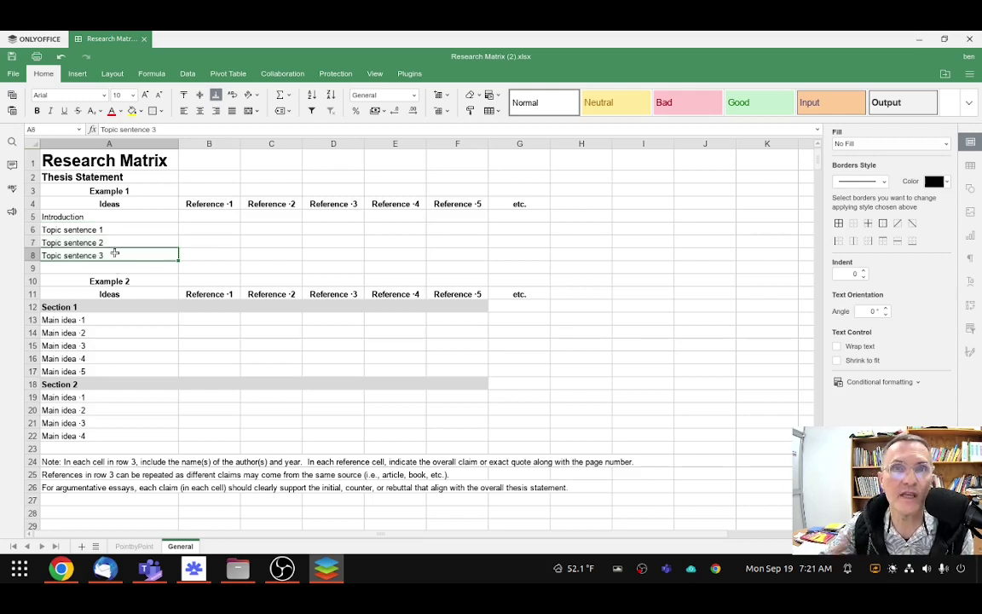
pyautogui.click(201, 228)
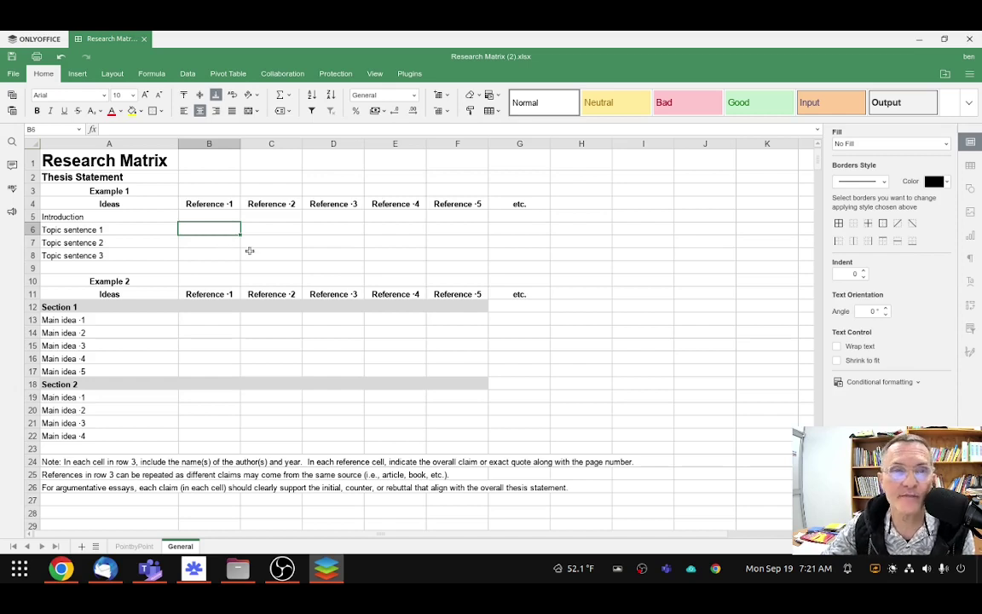
pyautogui.write('(El')
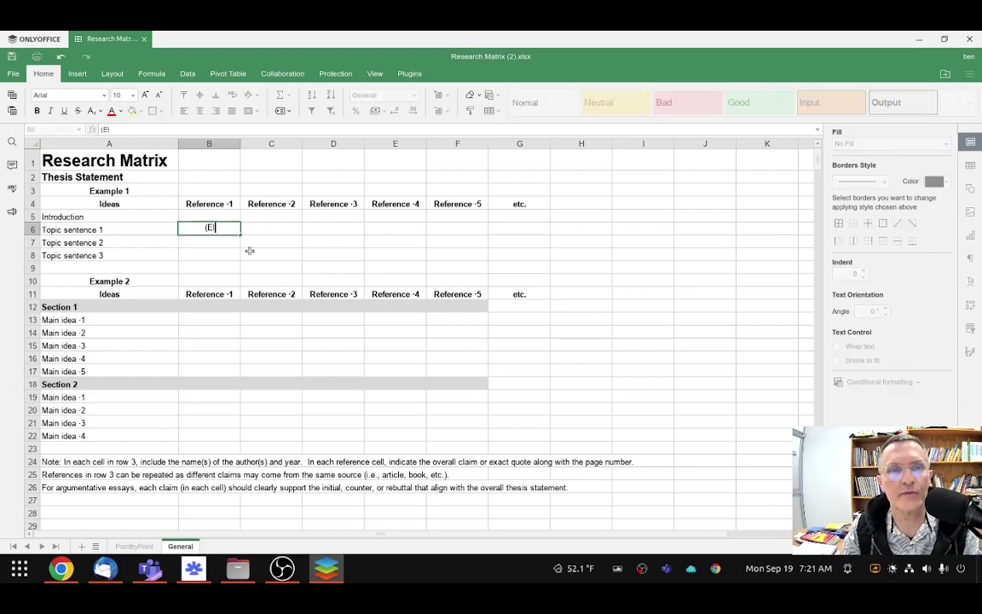
pyautogui.write('lis, 2')
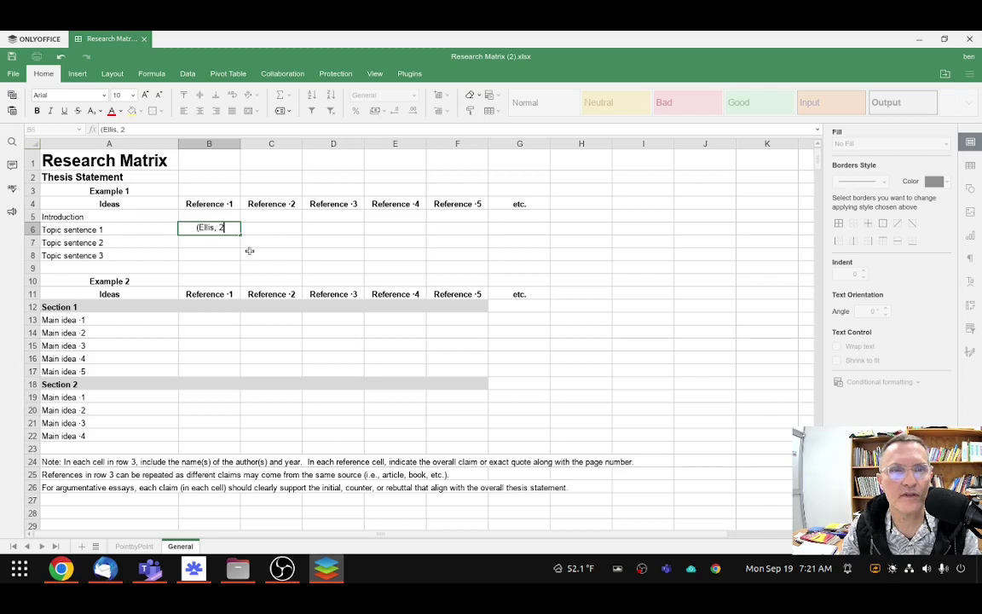
pyautogui.write('012)')
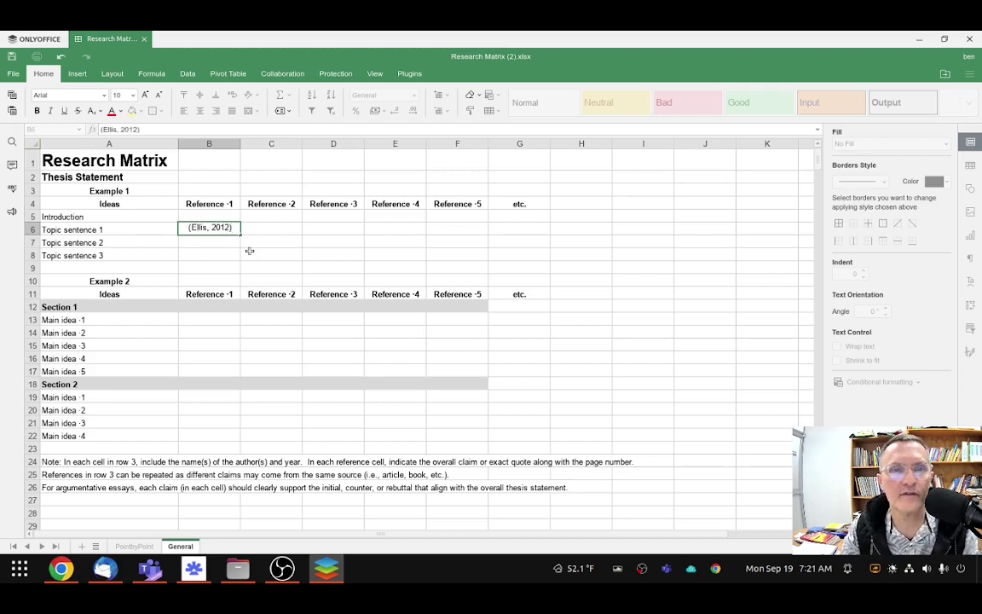
pyautogui.press('Return')
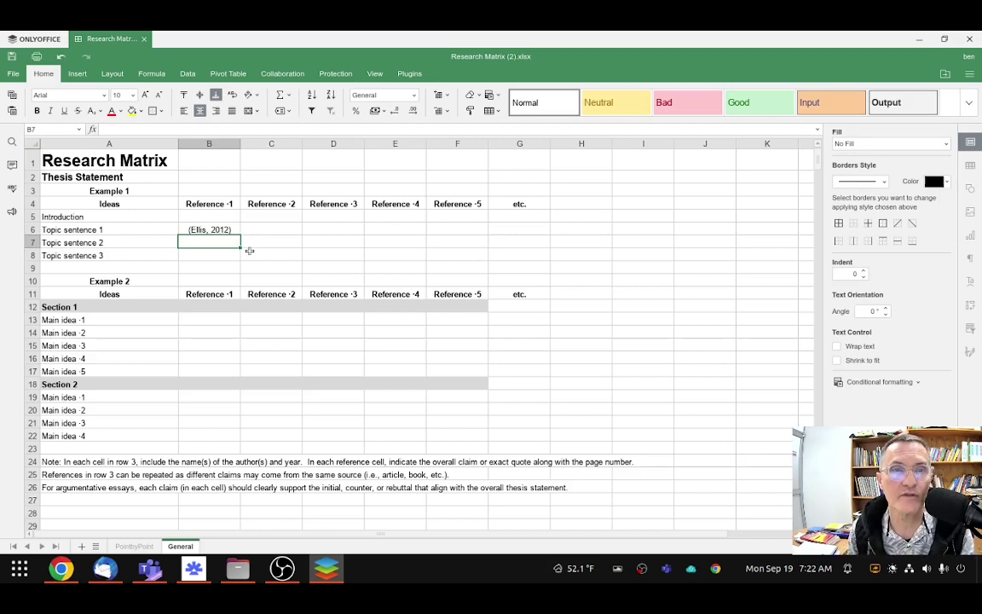
pyautogui.click(209, 230)
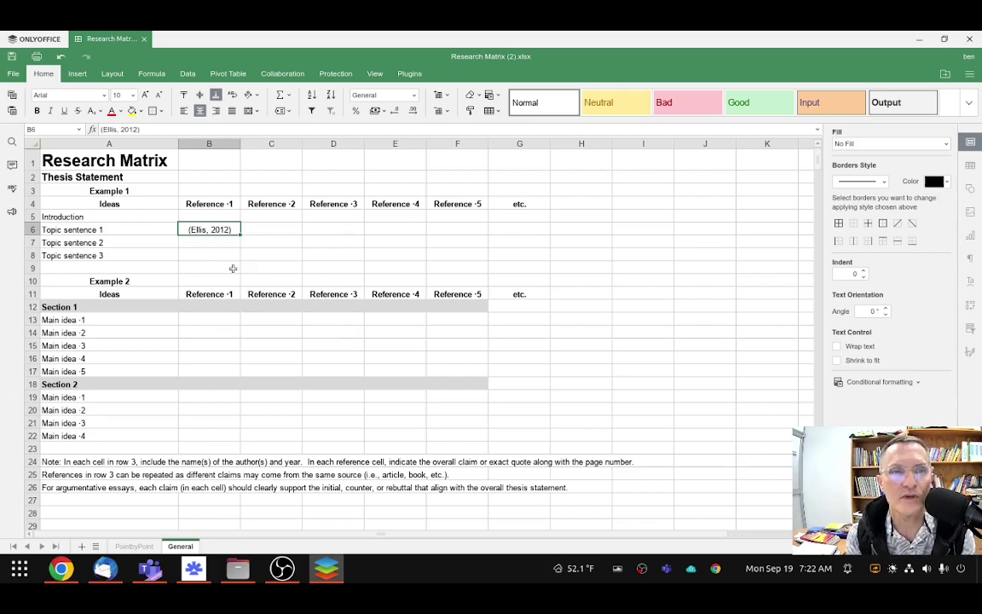
pyautogui.press('Up')
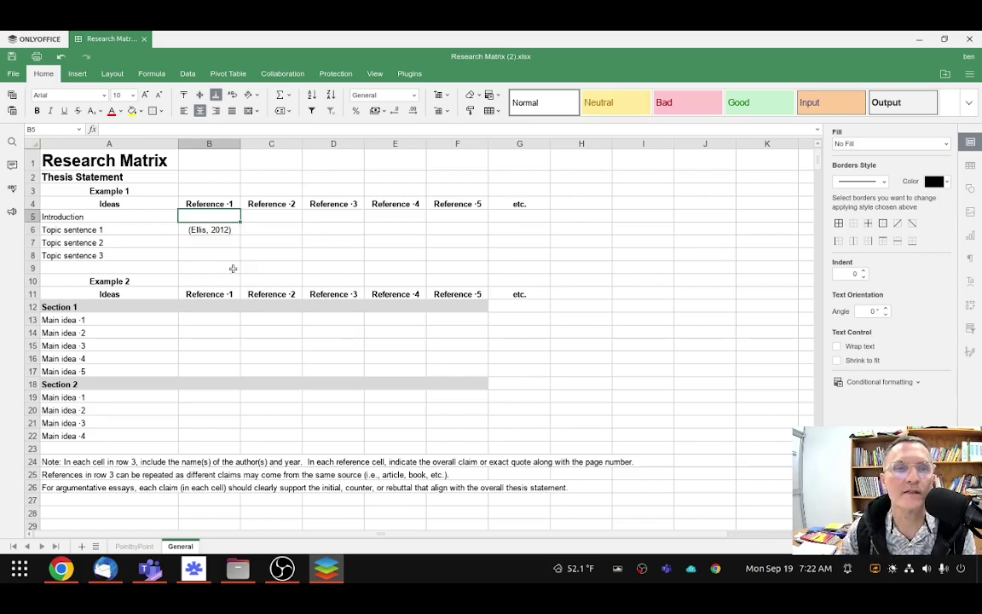
pyautogui.press('Left')
pyautogui.press('Right')
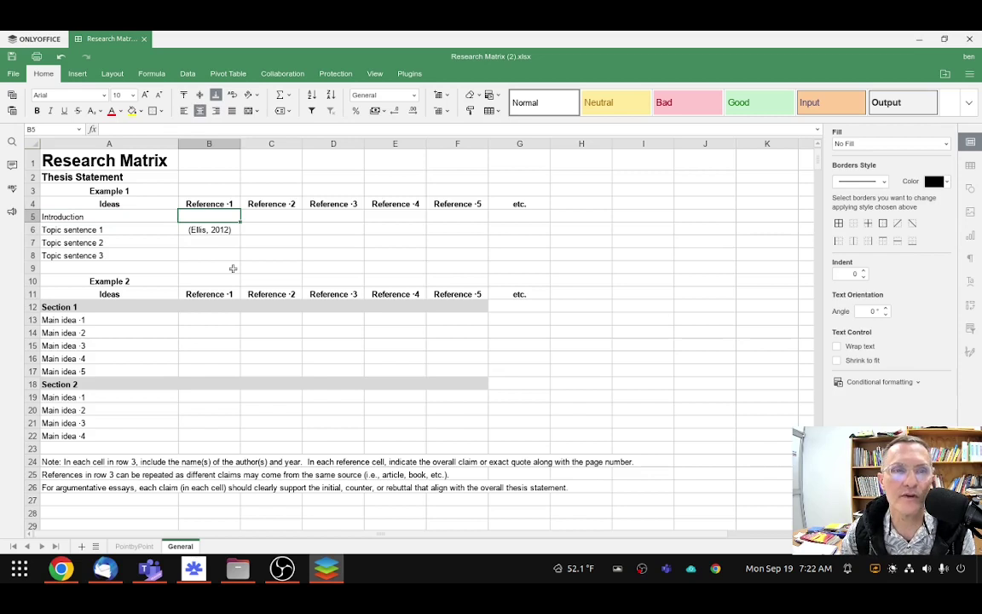
pyautogui.press('Left')
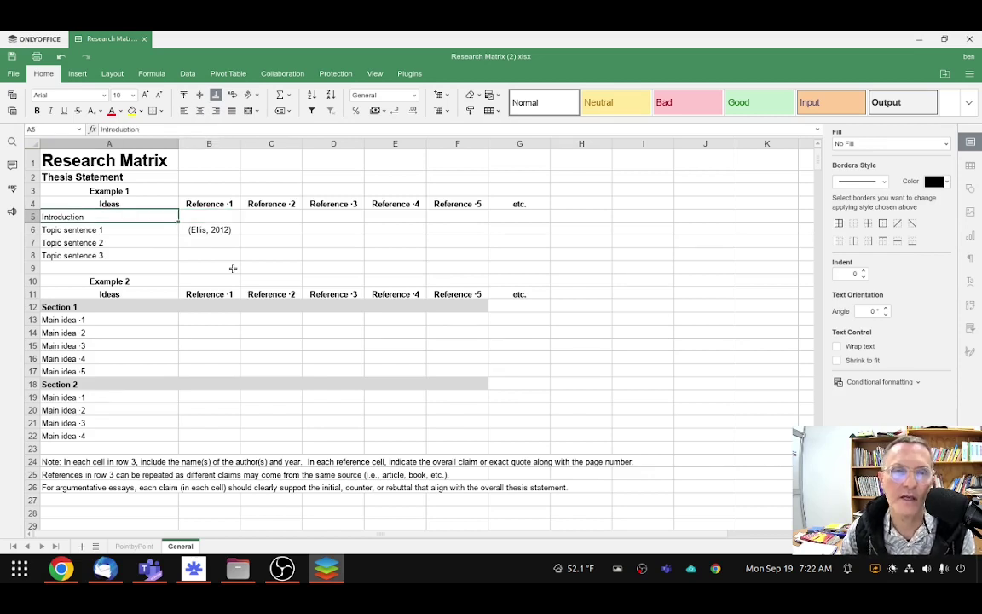
pyautogui.press('Right')
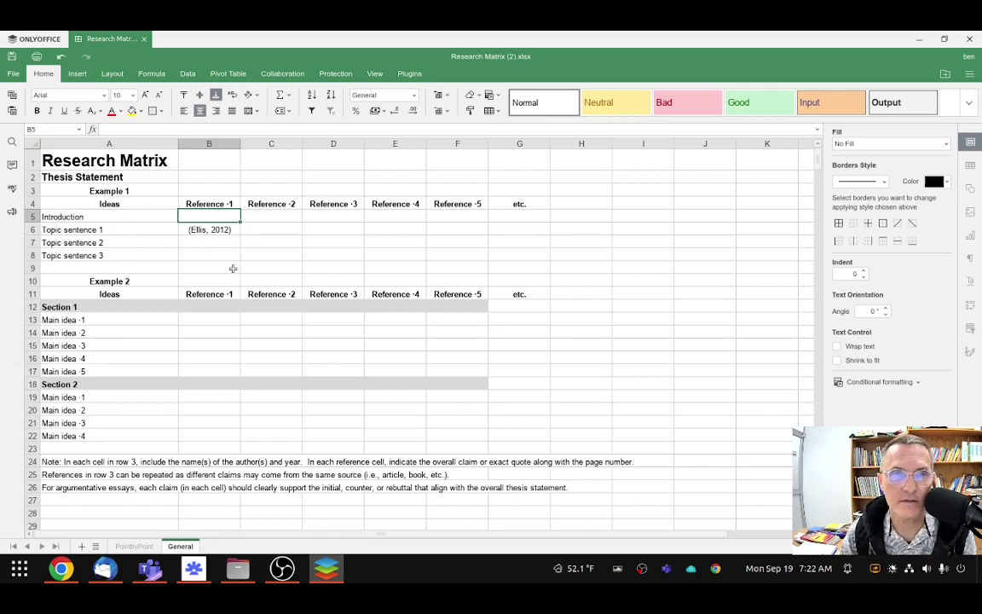
pyautogui.press('Left')
pyautogui.press('Down')
pyautogui.press('Down')
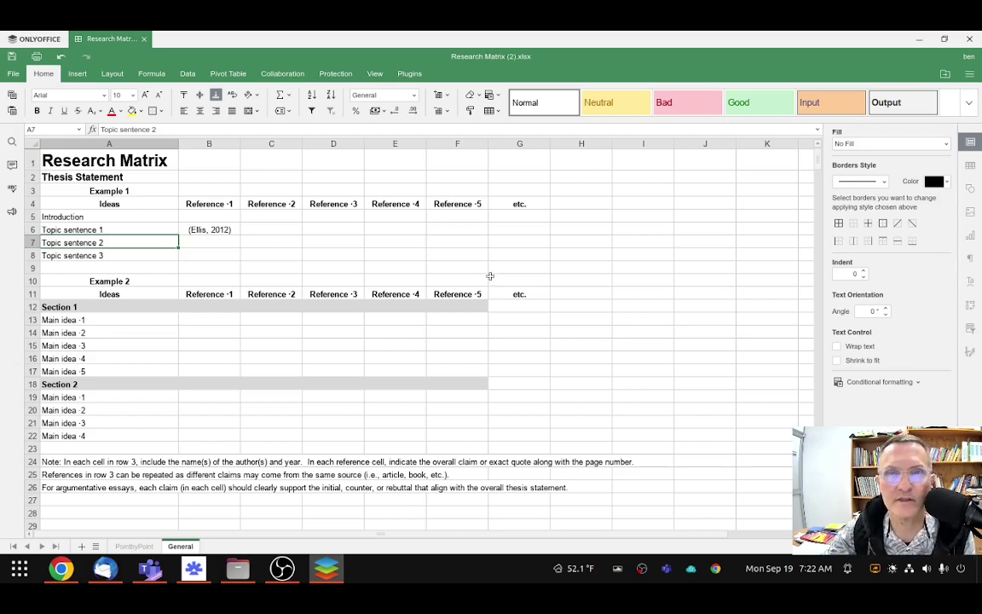
pyautogui.click(214, 231)
pyautogui.click(265, 231)
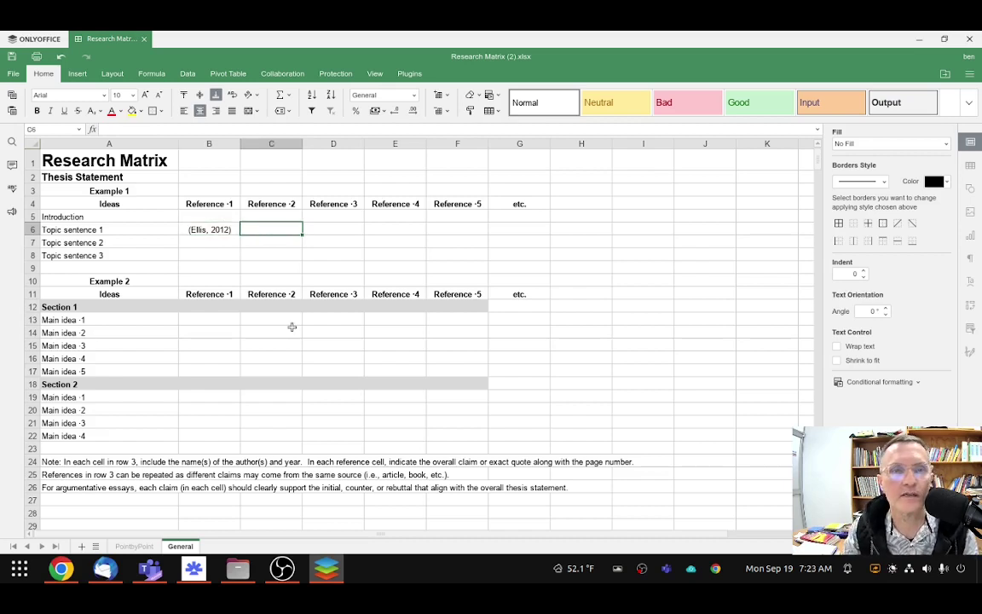
pyautogui.write('Ellis, 2012')
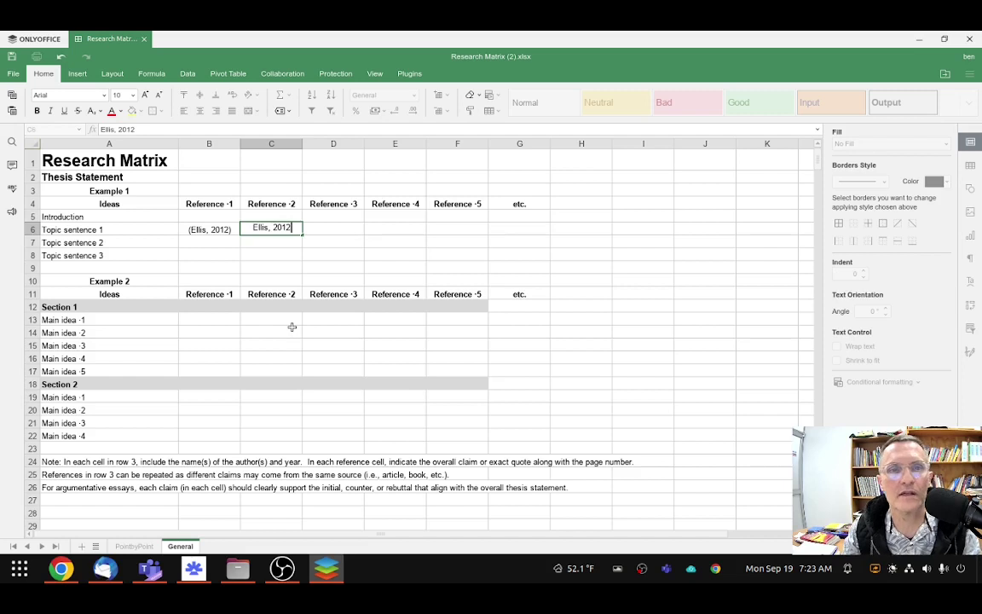
pyautogui.press('BackSpace')
pyautogui.write('4)')
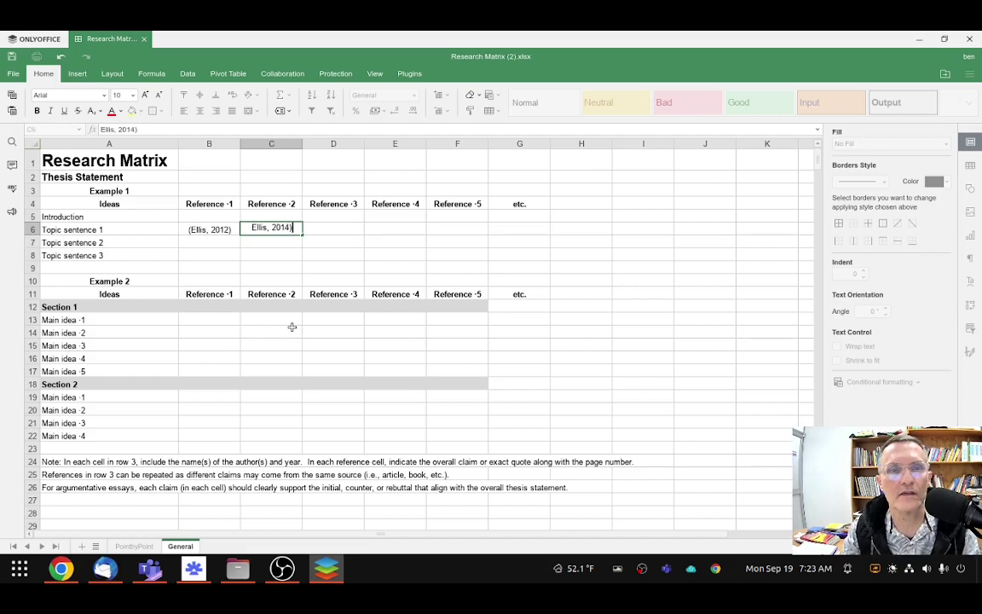
pyautogui.hotkey('ctrl', 'Return')
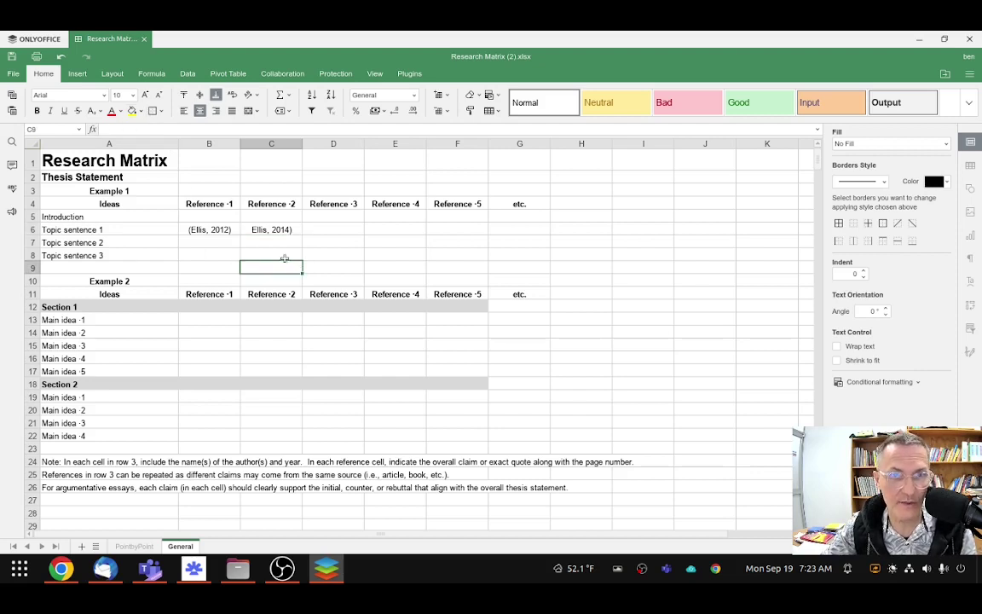
pyautogui.press('Delete')
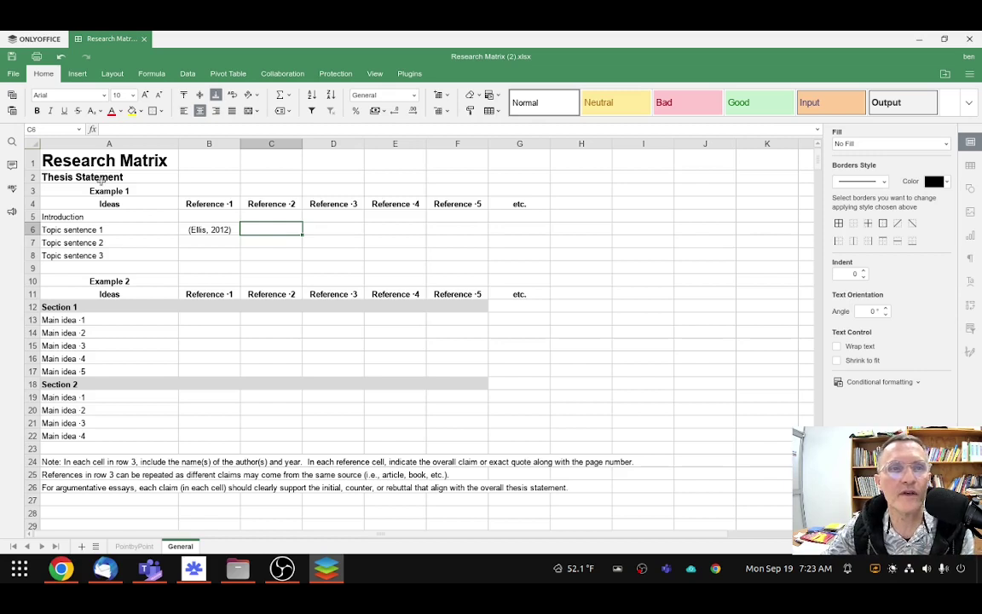
pyautogui.click(74, 229)
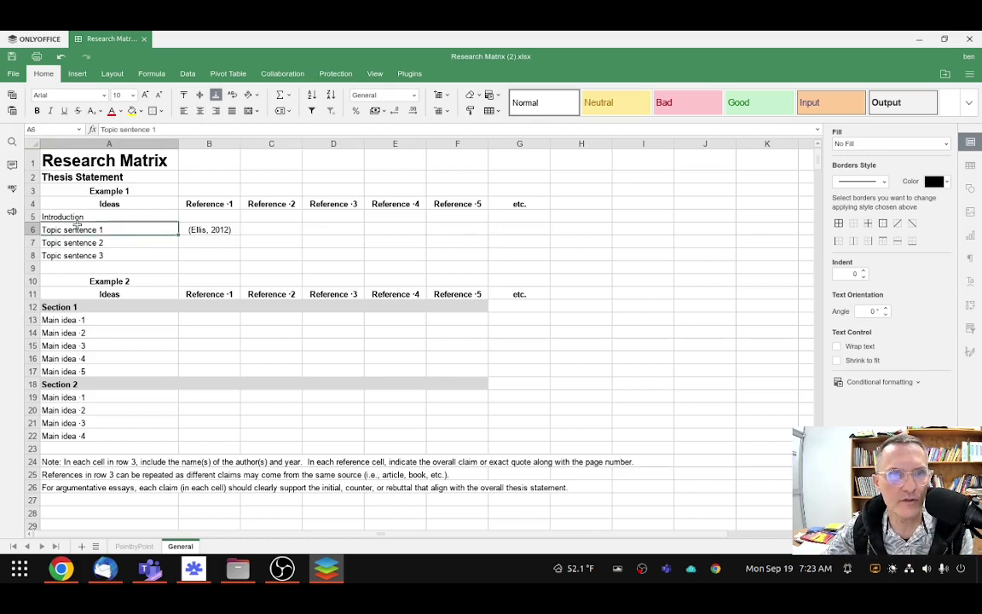
pyautogui.moveTo(75, 229); pyautogui.dragTo(73, 256)
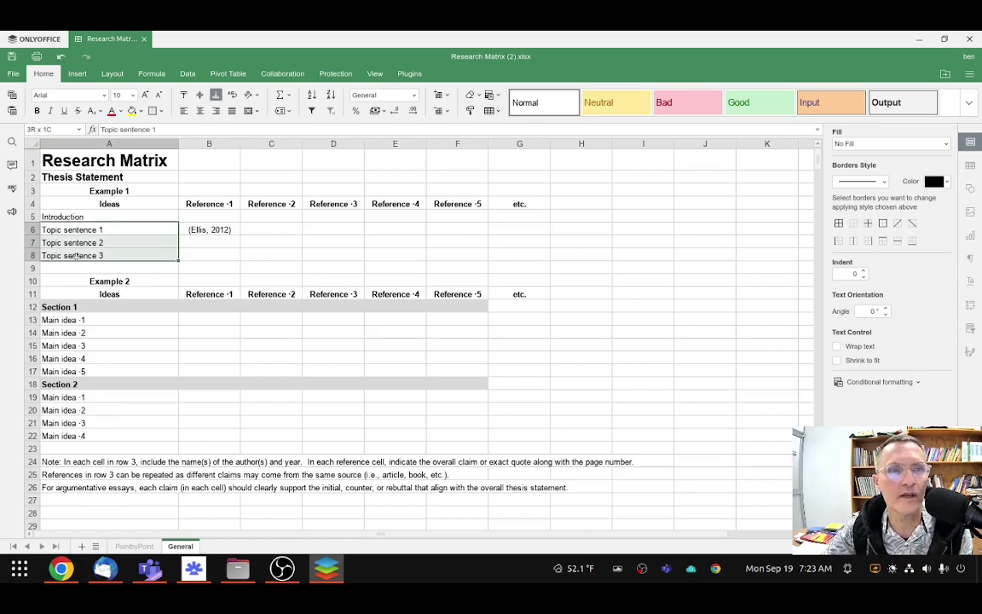
pyautogui.click(83, 219)
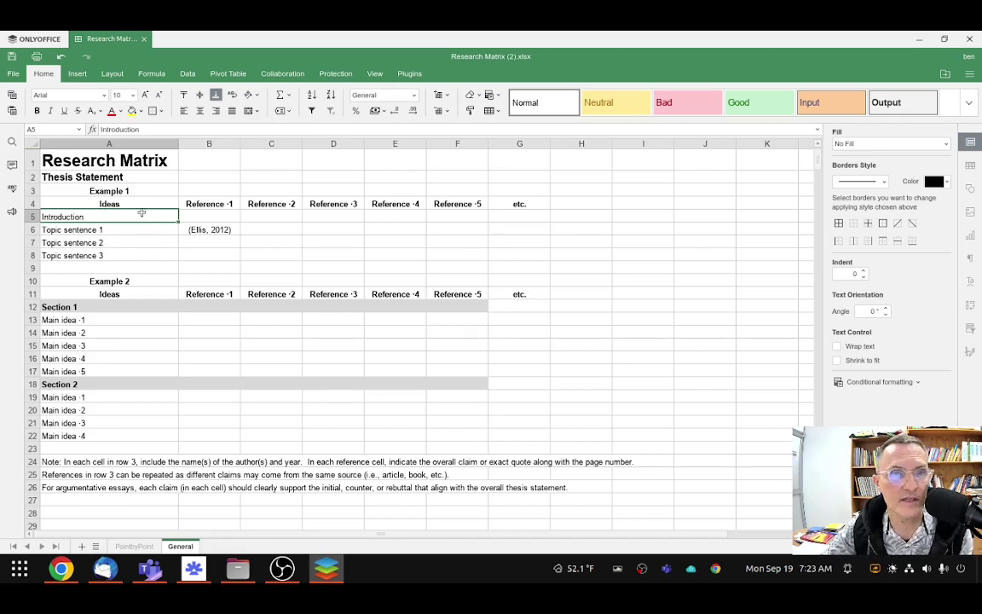
pyautogui.click(209, 216)
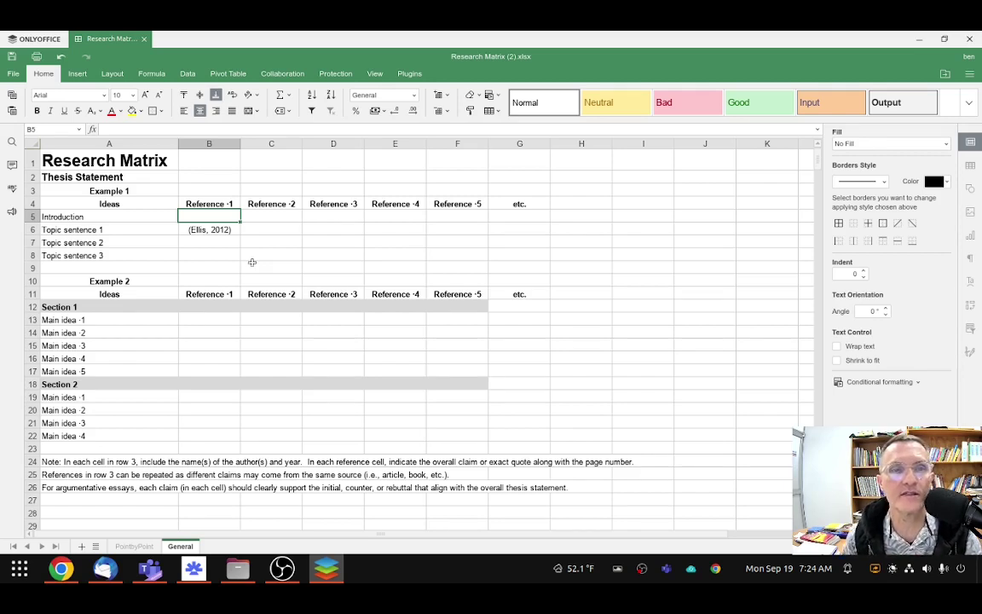
# Review the matrix by selecting cells B7, A5, B5 and the (Ellis, 2012) cell B6
pyautogui.click(230, 241)
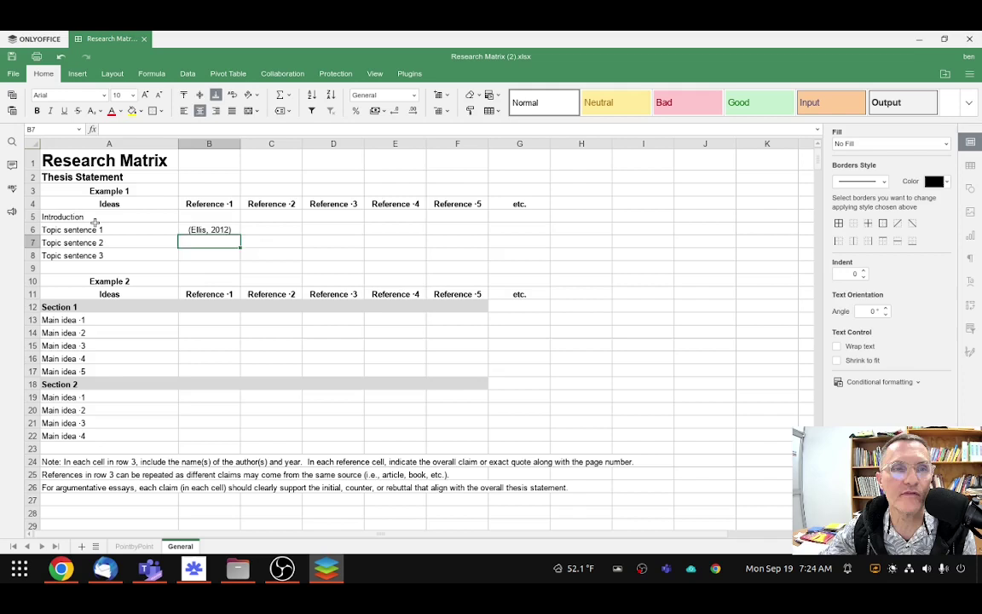
pyautogui.click(86, 215)
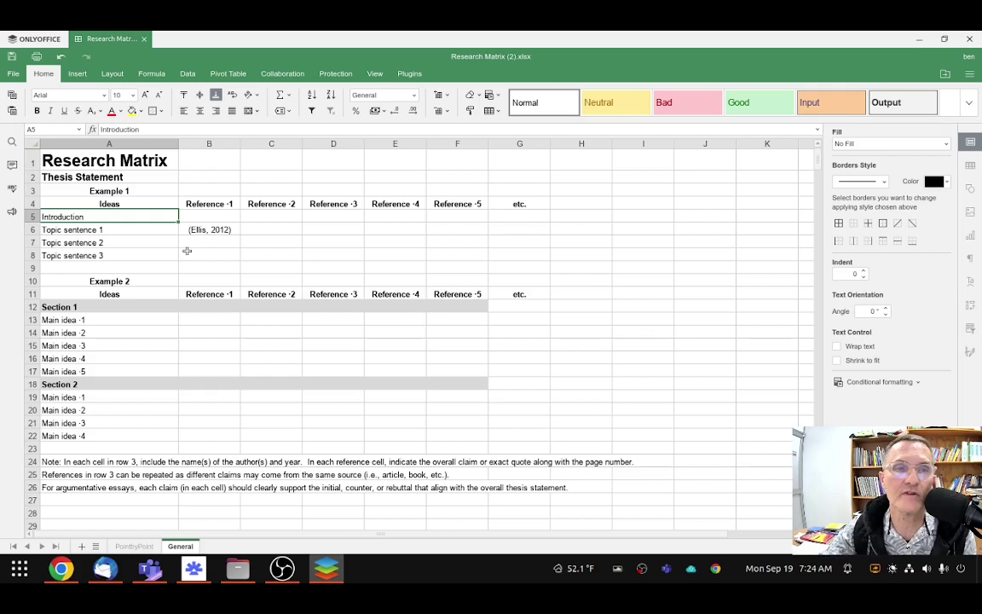
pyautogui.click(210, 216)
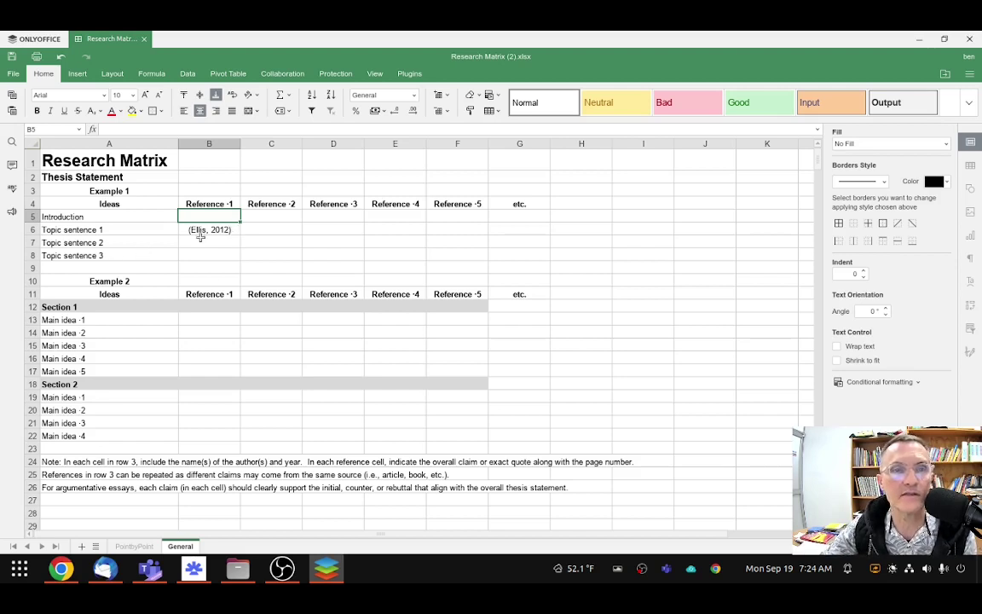
pyautogui.click(227, 229)
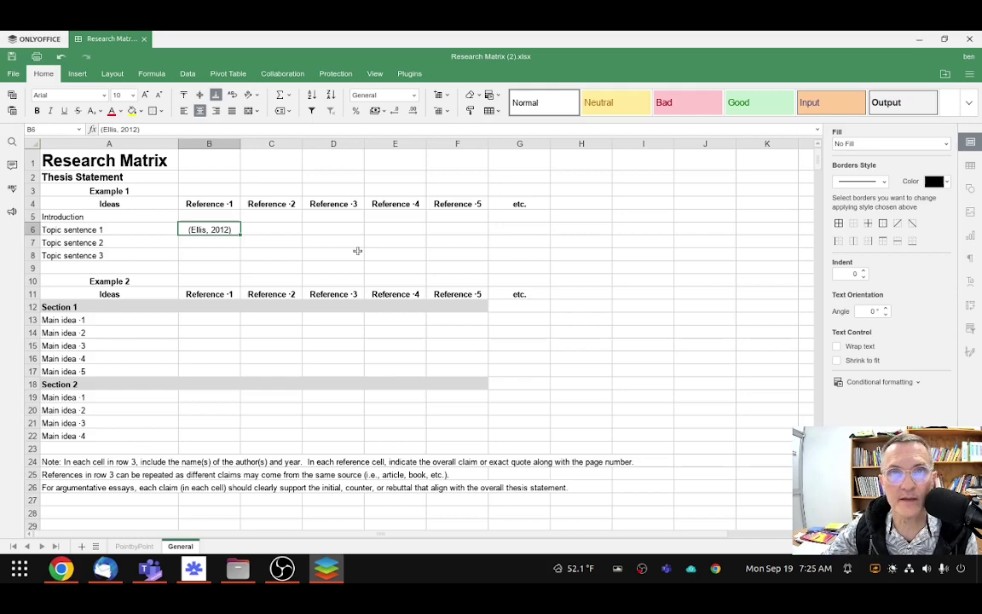
# Switch to Chrome and search 'articles apa 7th edition' from a new tab
pyautogui.click(61, 568)
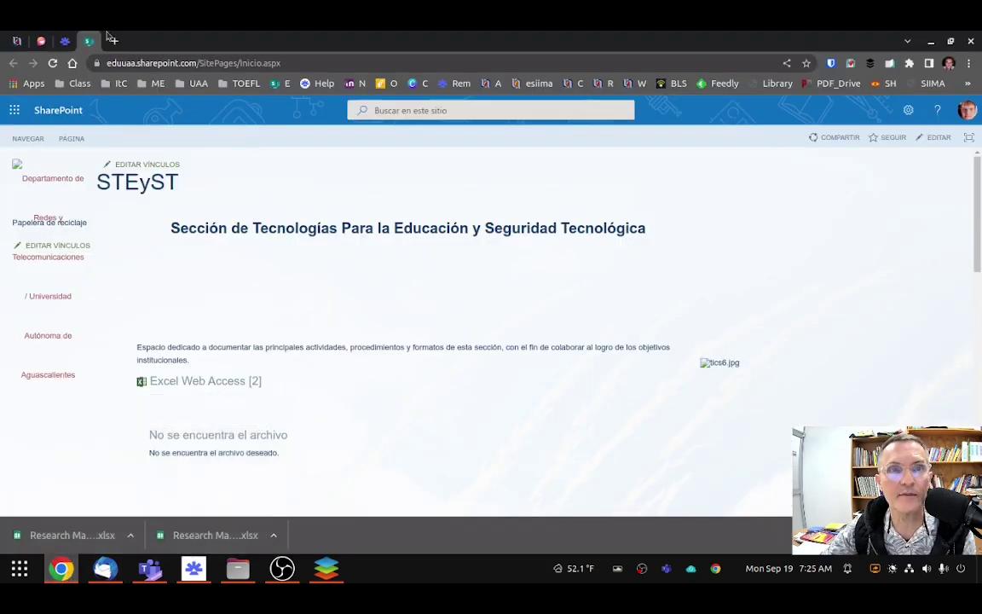
pyautogui.click(114, 41)
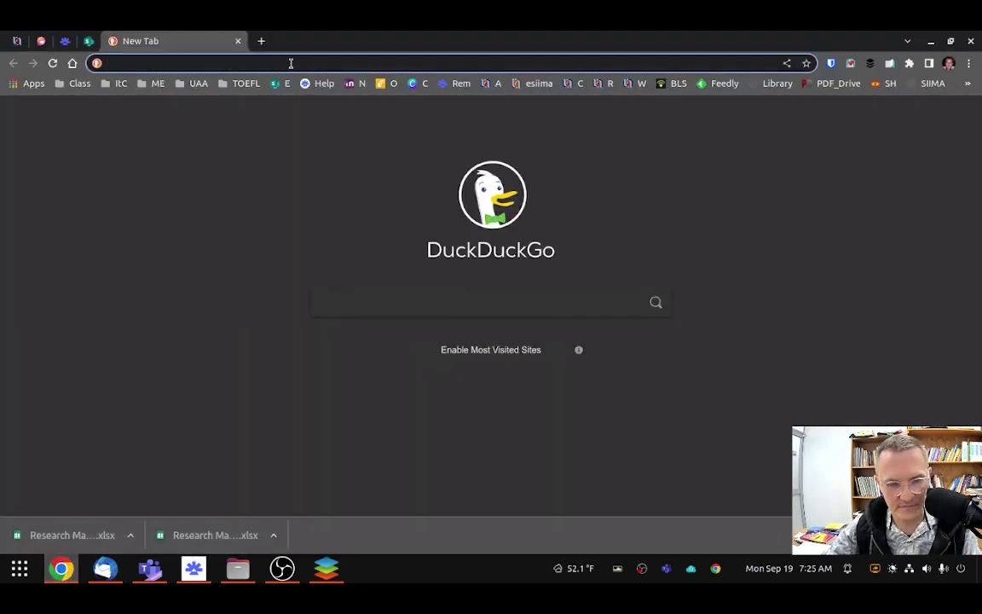
pyautogui.write('article')
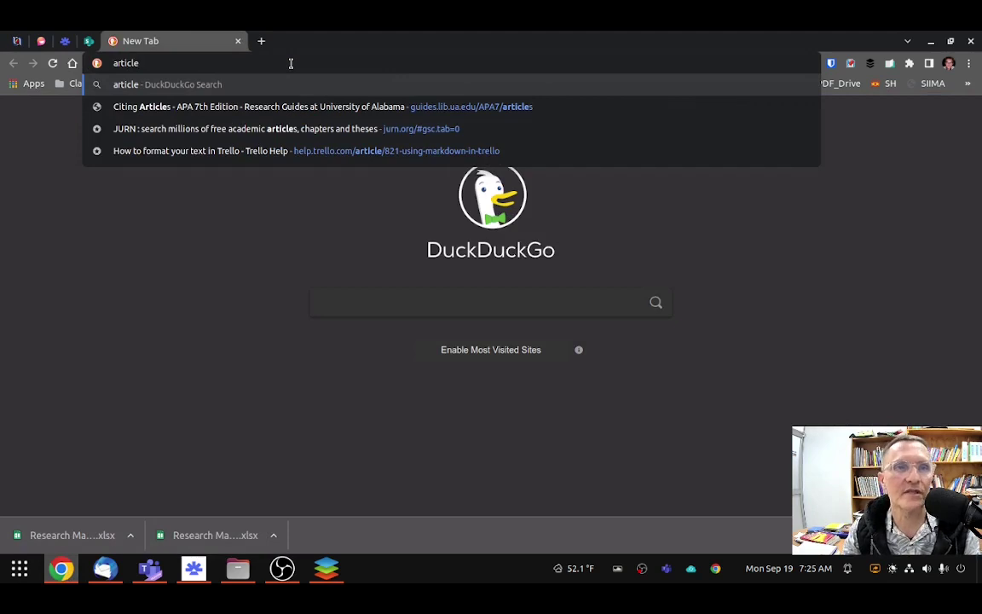
pyautogui.write('s')
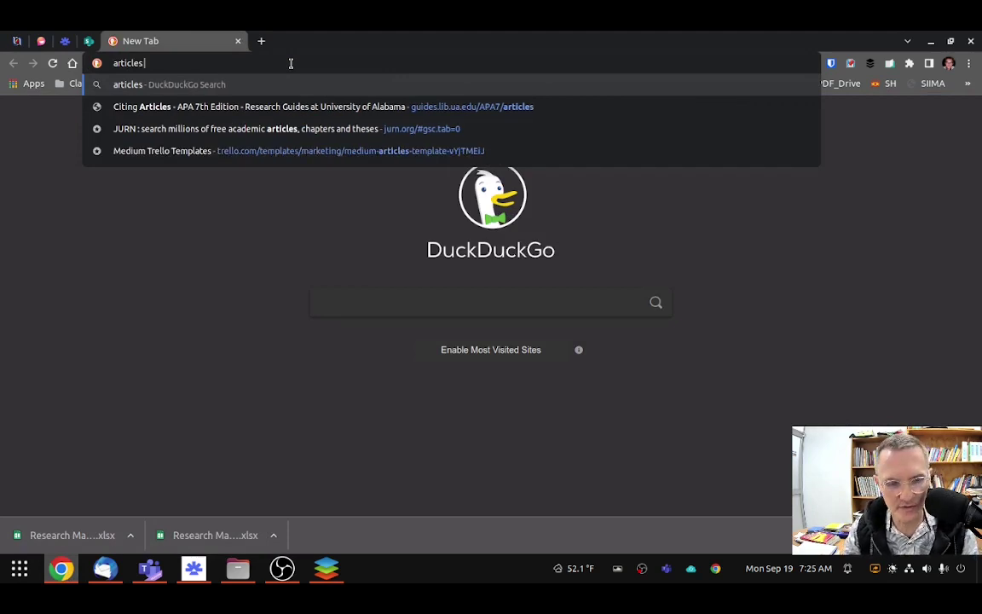
pyautogui.write(' apa 7th edition')
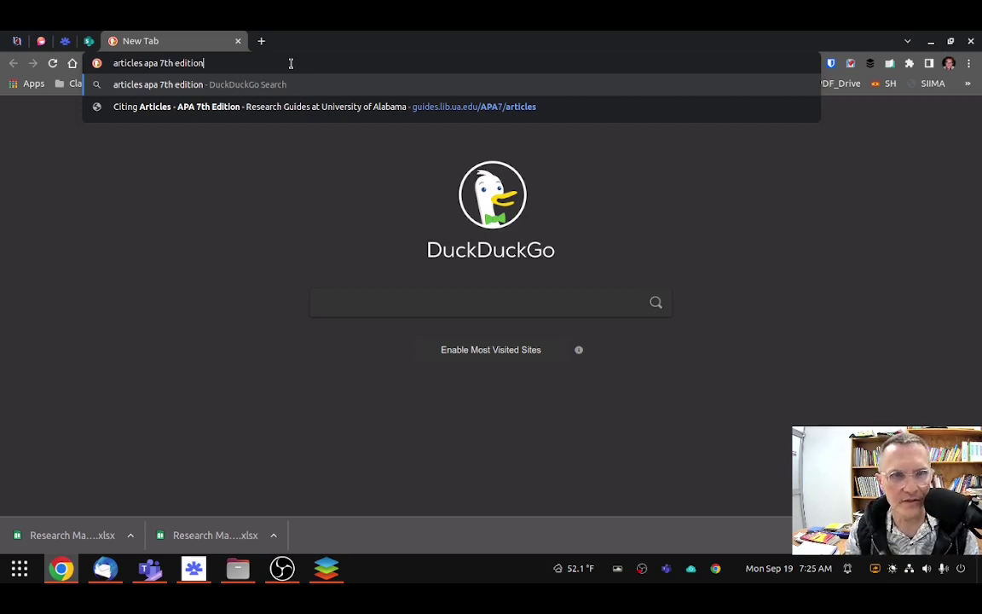
pyautogui.press('Return')
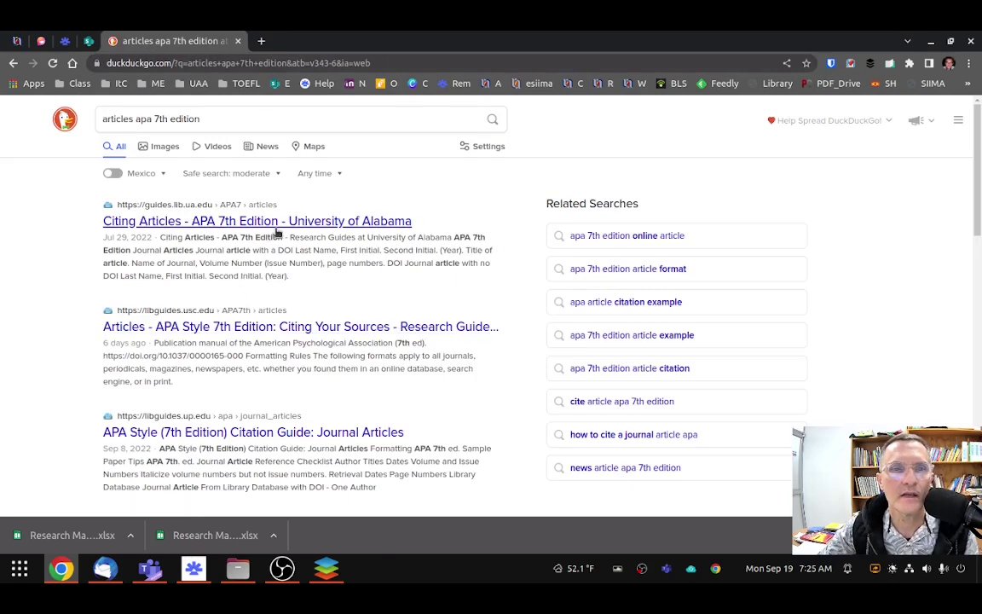
# Open the 'Citing Articles - APA 7th Edition' guide and highlight its 'Journal article with a DOI' heading
pyautogui.click(249, 218)
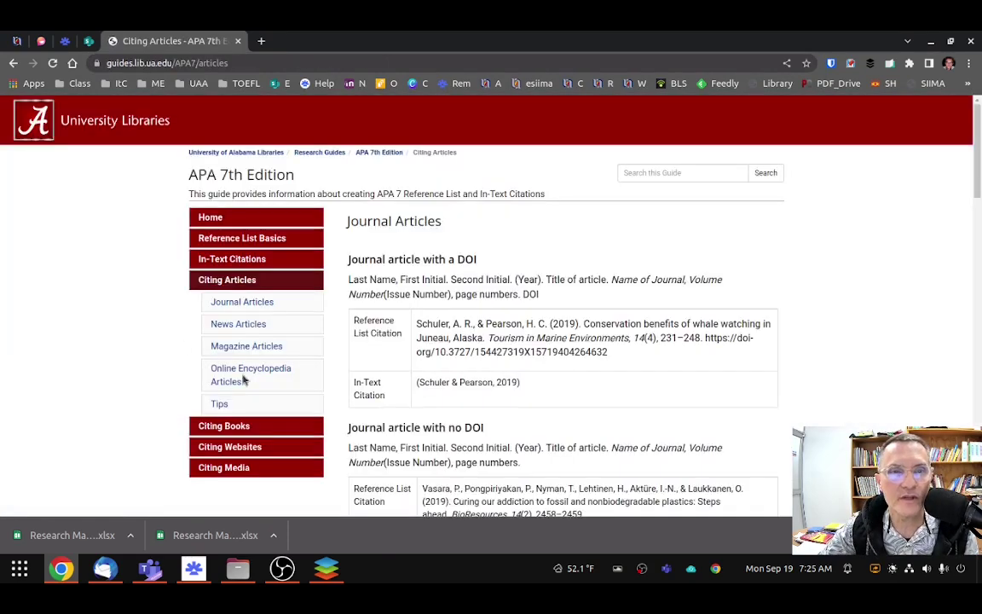
pyautogui.scroll(-1, 526, 300)
pyautogui.scroll(-3, 504, 311)
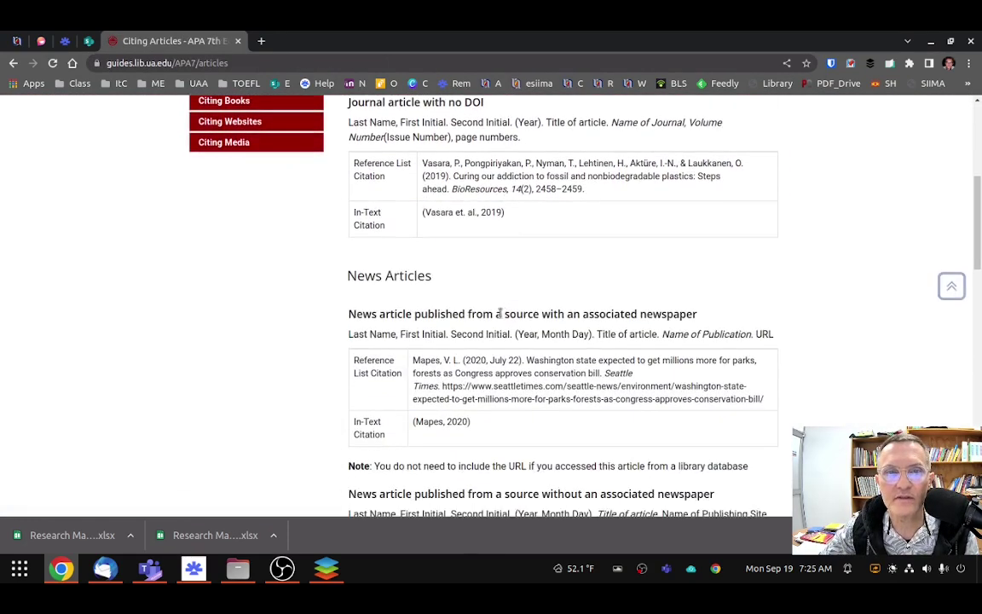
pyautogui.scroll(3, 498, 314)
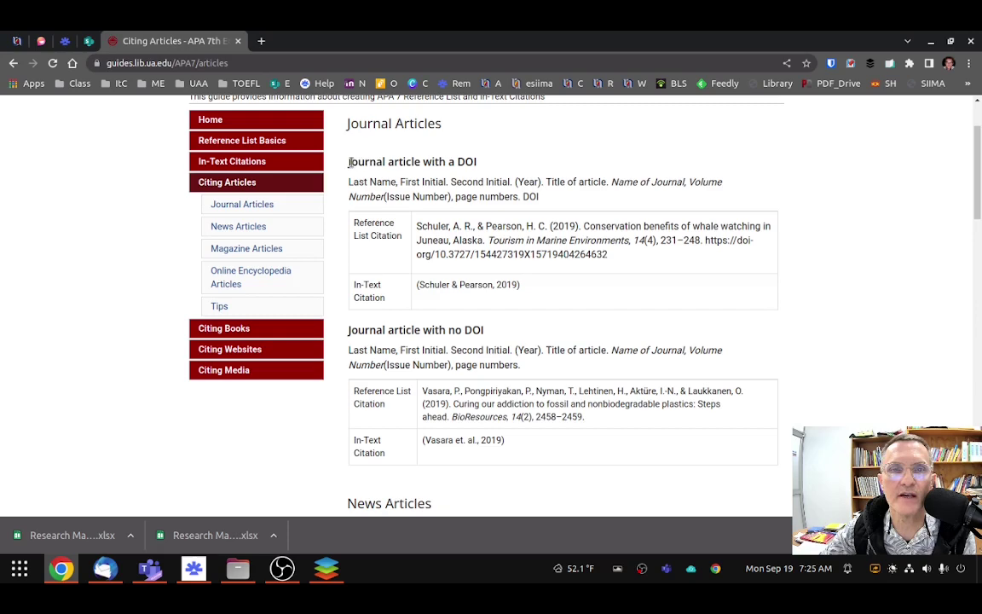
pyautogui.moveTo(318, 147); pyautogui.dragTo(474, 167)
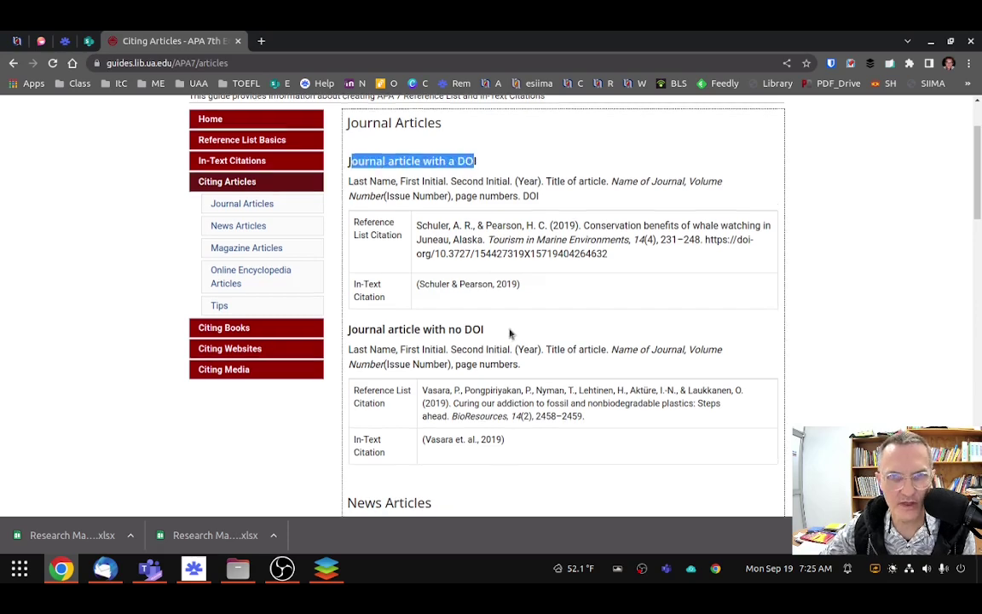
pyautogui.scroll(-2, 508, 333)
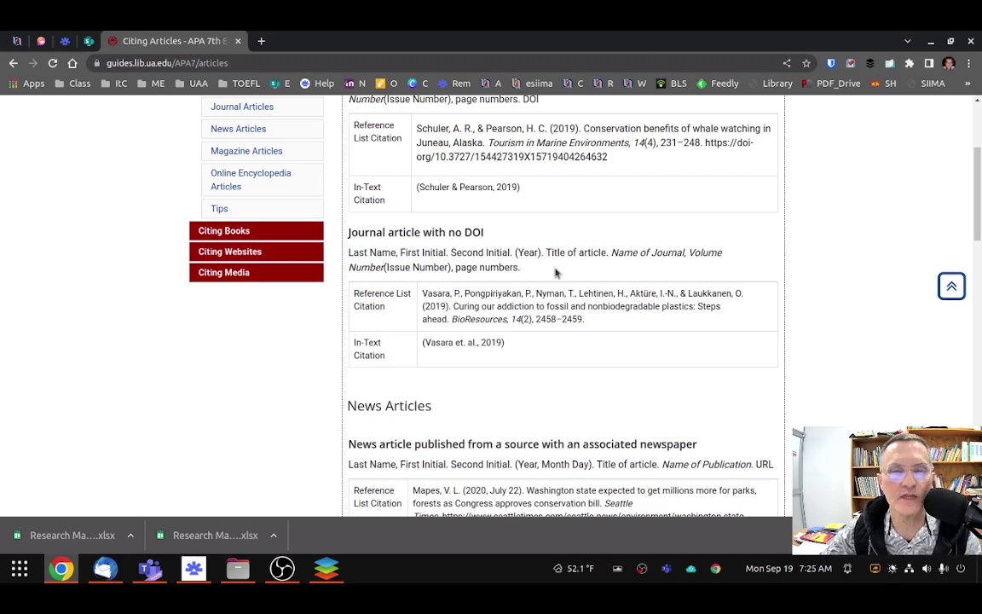
pyautogui.scroll(1, 602, 210)
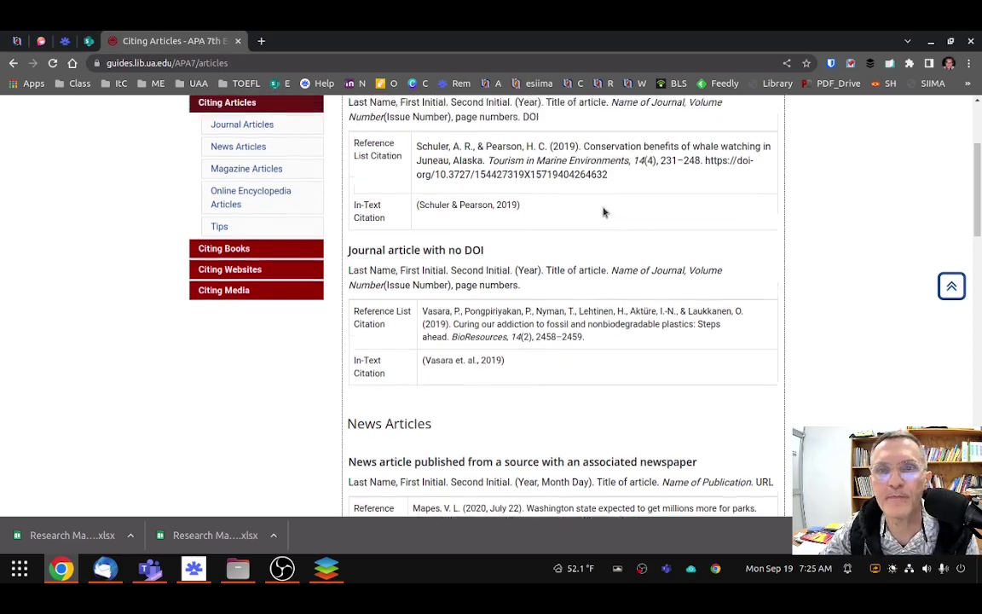
pyautogui.scroll(-2, 565, 214)
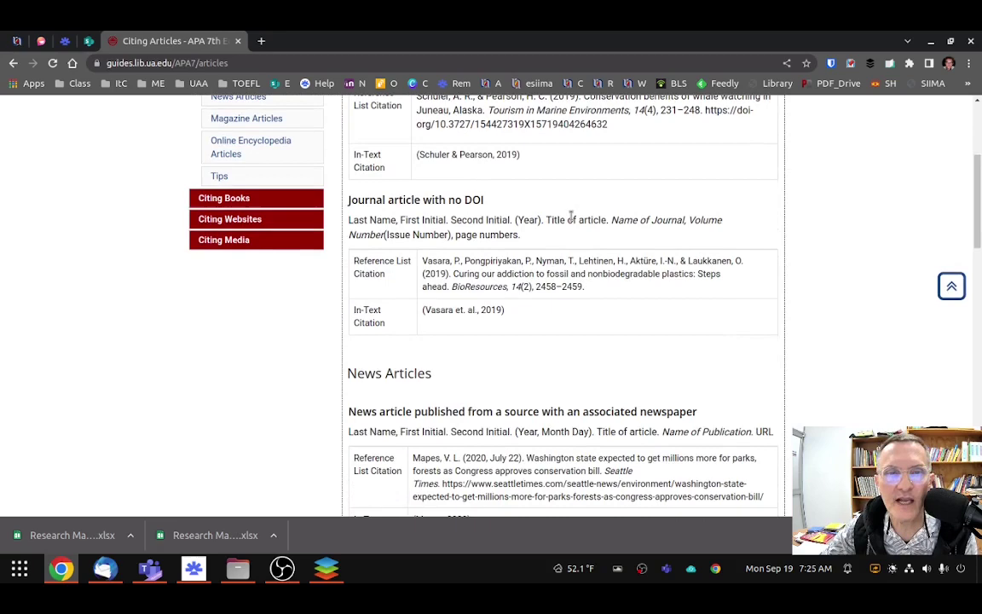
pyautogui.scroll(2, 570, 216)
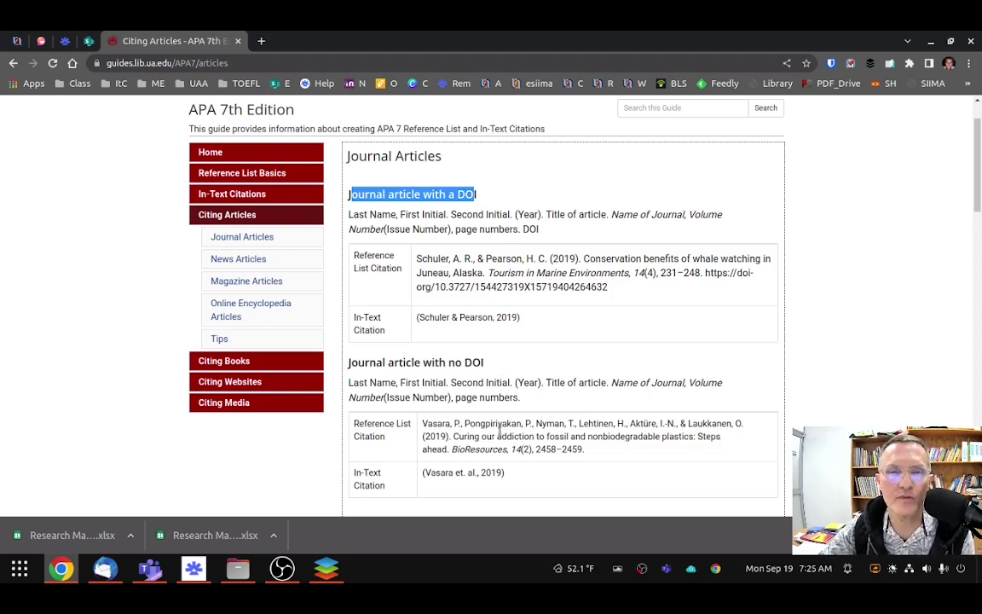
pyautogui.click(588, 457)
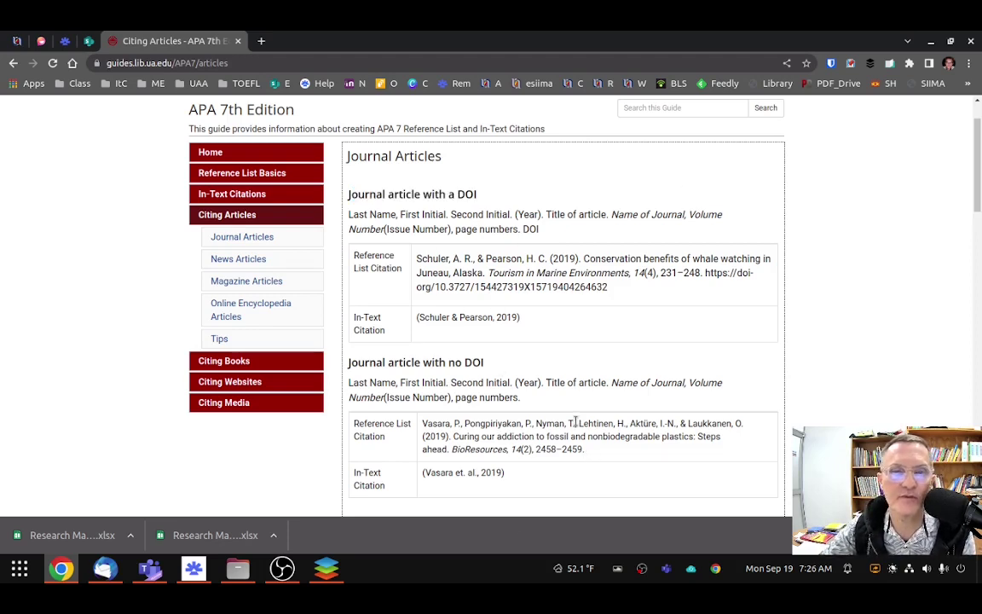